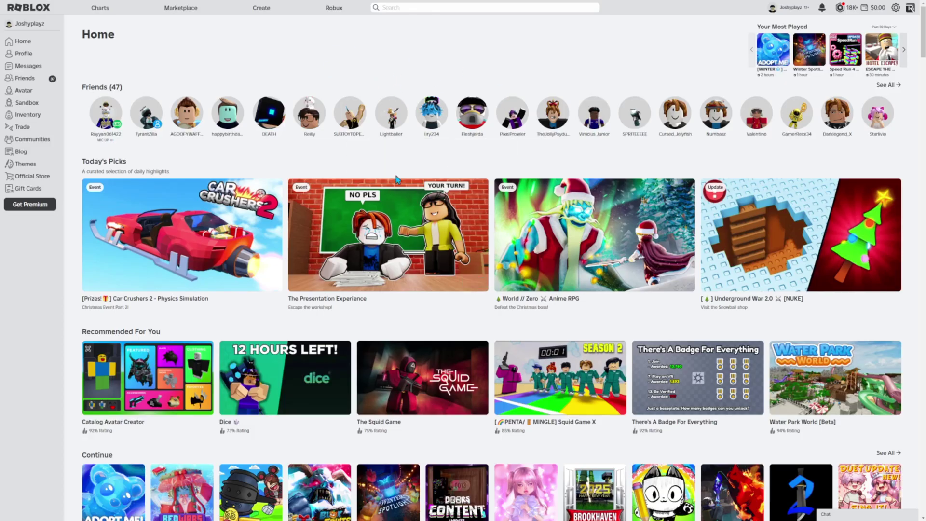
Browse the OhSoft oCam Free Download page with oCam's 950×554 recording area open over it
{"action": "mouse_move", "coordinate": [433, 143]}
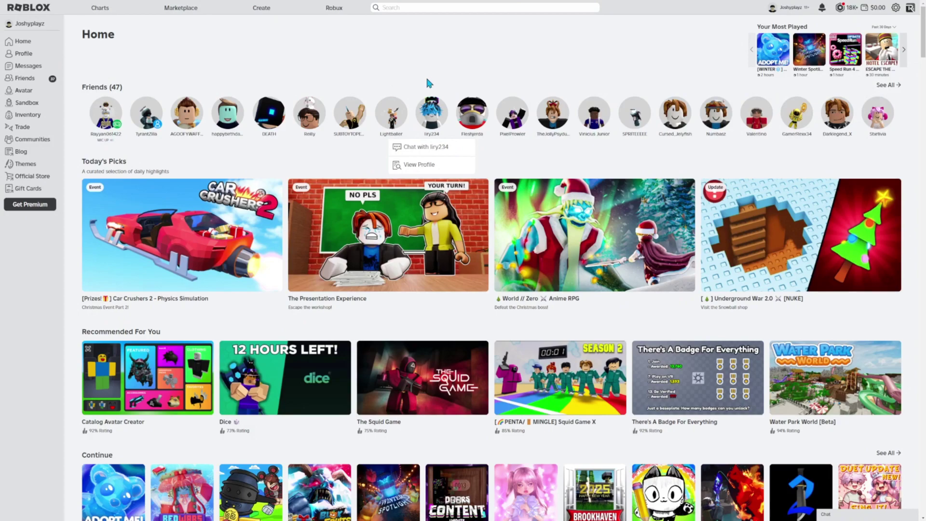
{"action": "scroll", "coordinate": [420, 149], "scroll_direction": "down", "scroll_amount": 1}
{"action": "scroll", "coordinate": [418, 146], "scroll_direction": "up", "scroll_amount": 1}
{"action": "mouse_move", "coordinate": [430, 127]}
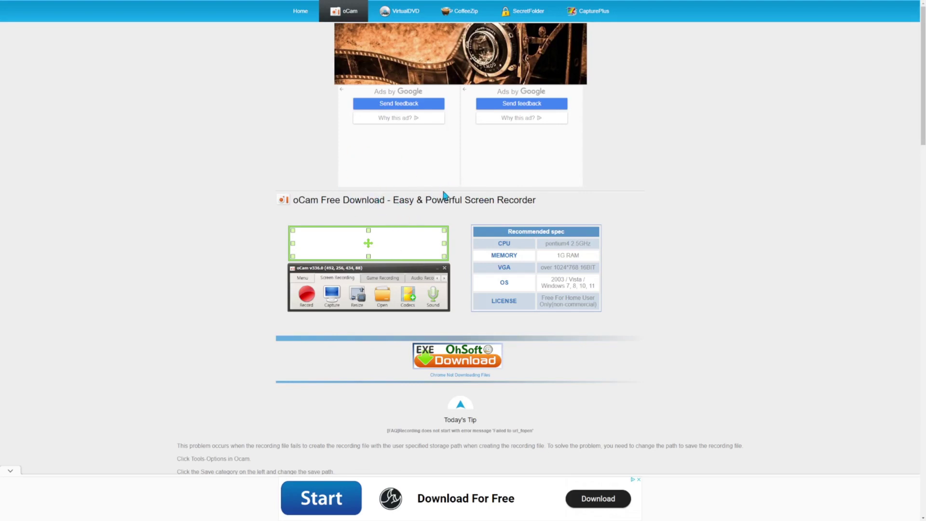
{"action": "scroll", "coordinate": [574, 278], "scroll_direction": "down", "scroll_amount": 2}
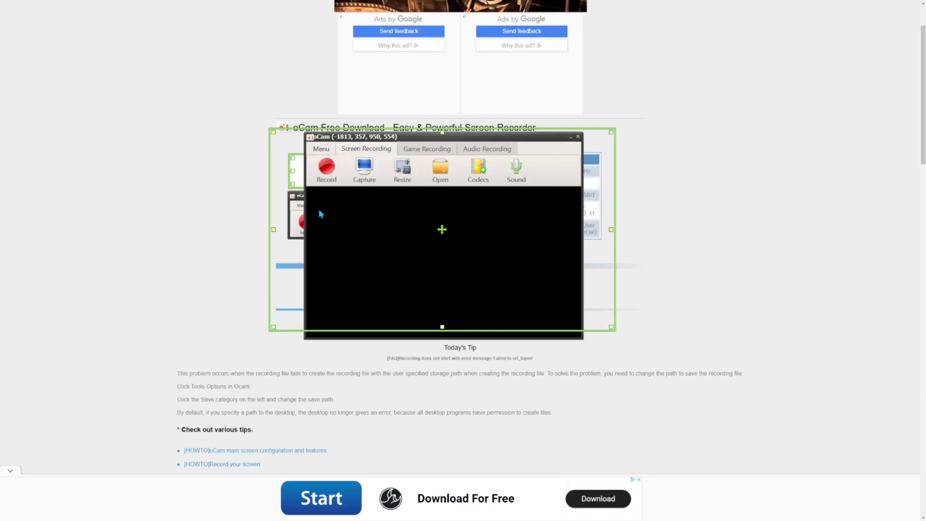
Open oCam Options, centre the dialog, and show Record settings (30 FPS, High quality, keyframe 5)
{"action": "left_click", "coordinate": [321, 149]}
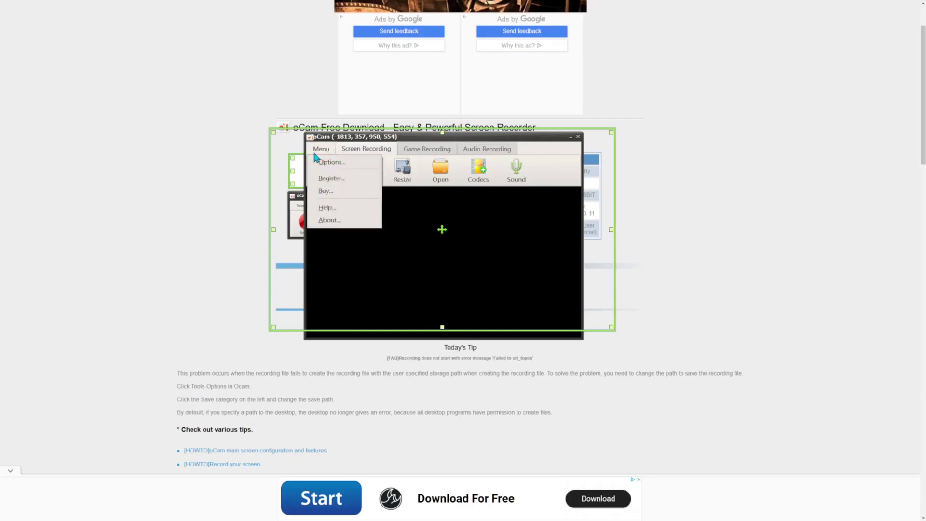
{"action": "left_click", "coordinate": [332, 162]}
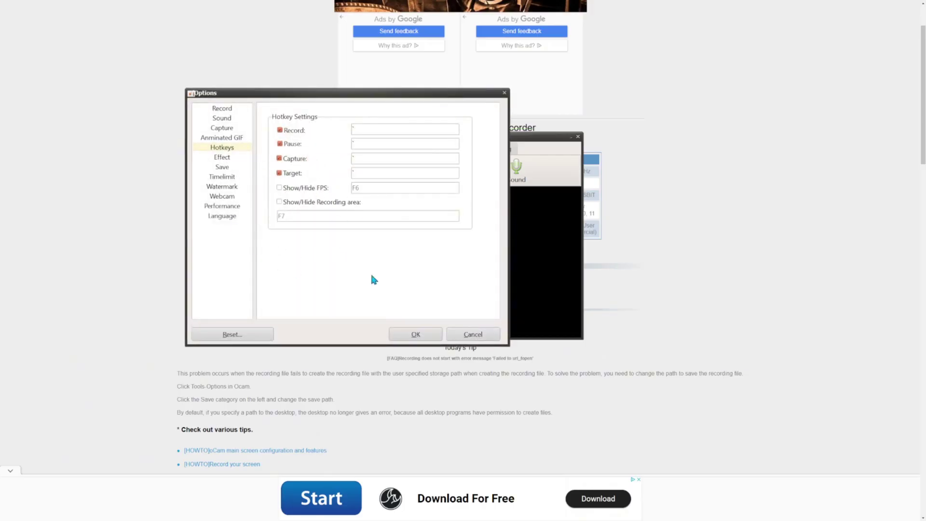
{"action": "left_click_drag", "start_coordinate": [348, 93], "coordinate": [436, 108]}
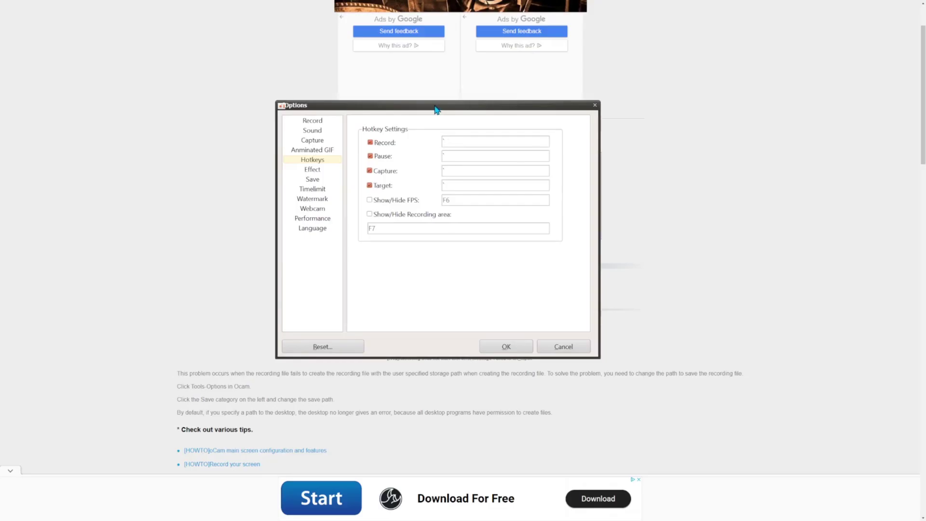
{"action": "left_click", "coordinate": [318, 123]}
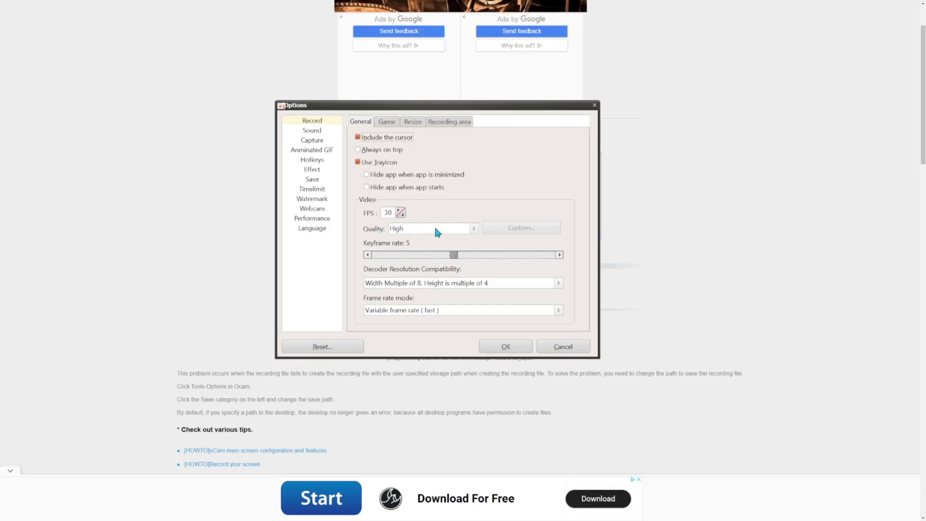
Keep the video Quality dropdown at High and confirm the Options with OK
{"action": "left_click", "coordinate": [474, 229]}
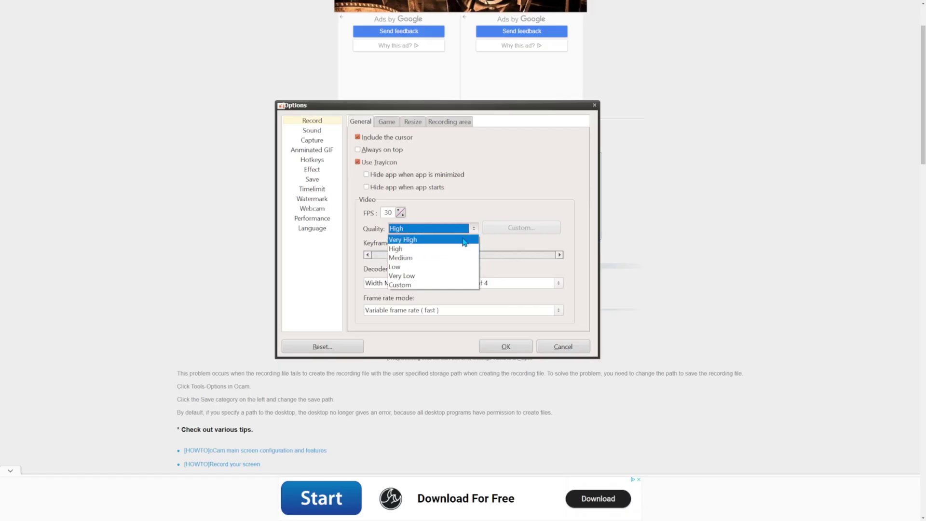
{"action": "left_click", "coordinate": [475, 229]}
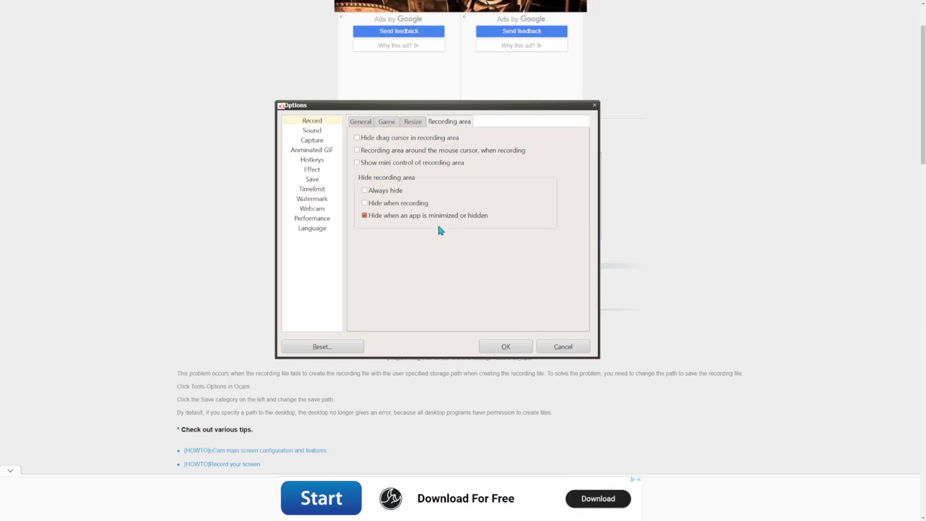
{"action": "left_click", "coordinate": [502, 344]}
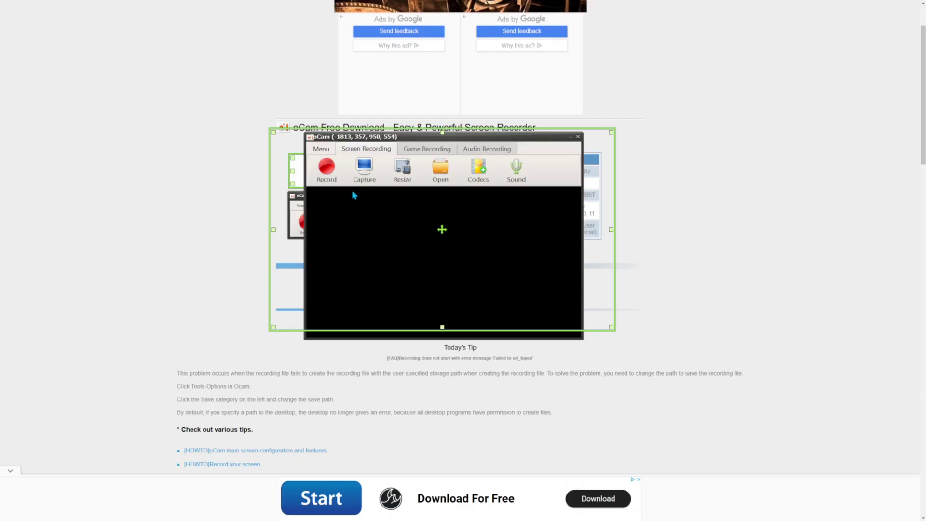
Reopen Options, keep Sound input source at Input 1+2 (StereoChannel), then view PNG Capture settings
{"action": "left_click", "coordinate": [325, 153]}
{"action": "left_click", "coordinate": [328, 162]}
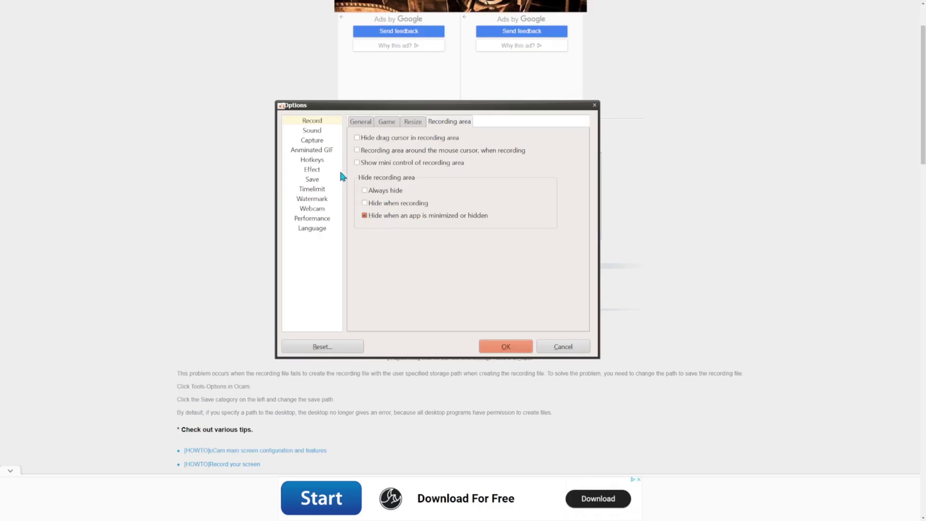
{"action": "left_click", "coordinate": [320, 134]}
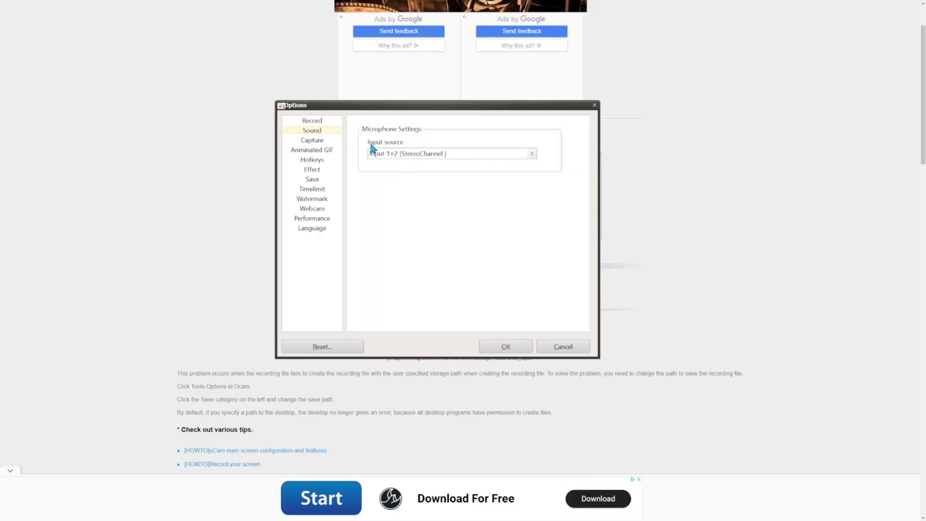
{"action": "left_click", "coordinate": [394, 155]}
{"action": "left_click", "coordinate": [389, 156]}
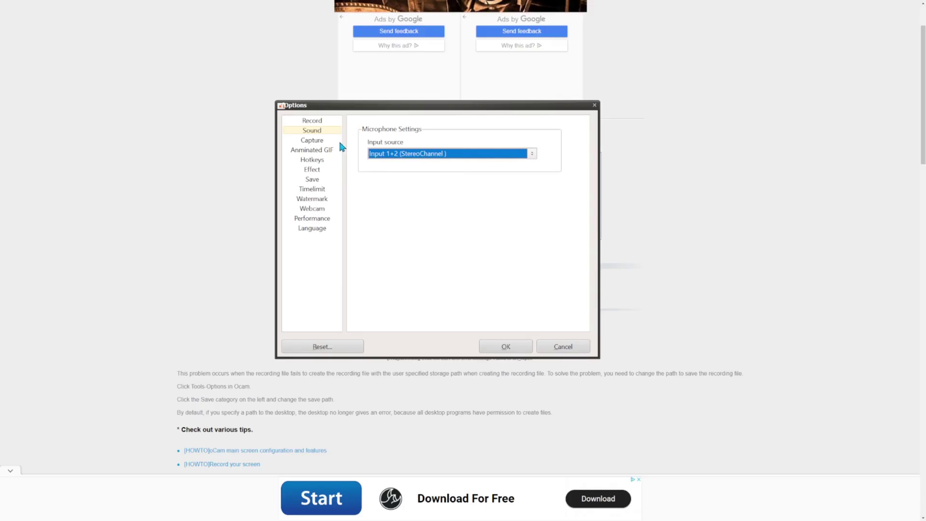
{"action": "left_click", "coordinate": [320, 141]}
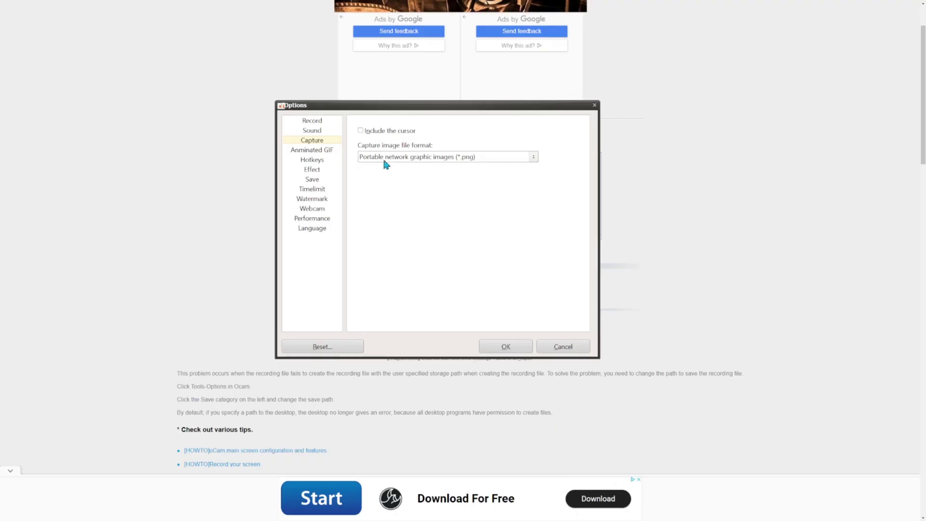
Review the Hotkeys shortcuts, then view the disabled recording Timelimit settings
{"action": "left_click", "coordinate": [320, 163]}
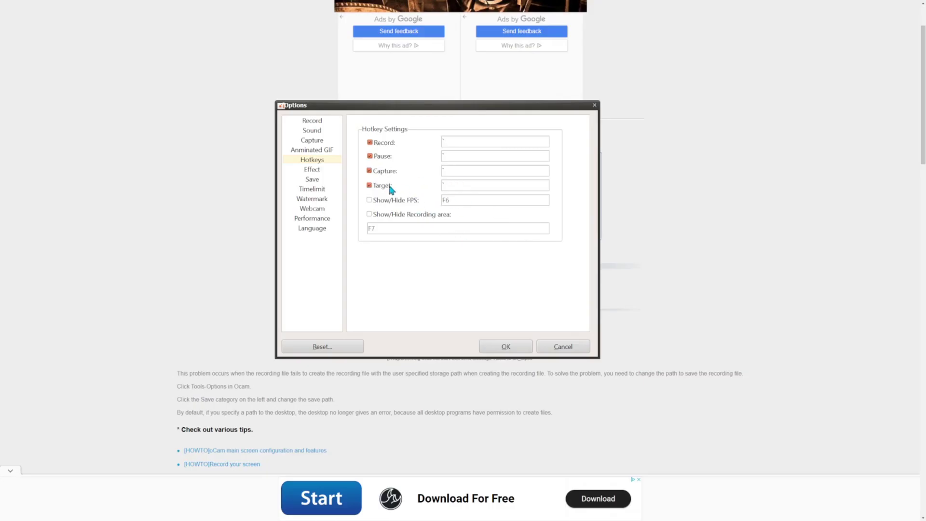
{"action": "left_click", "coordinate": [319, 191]}
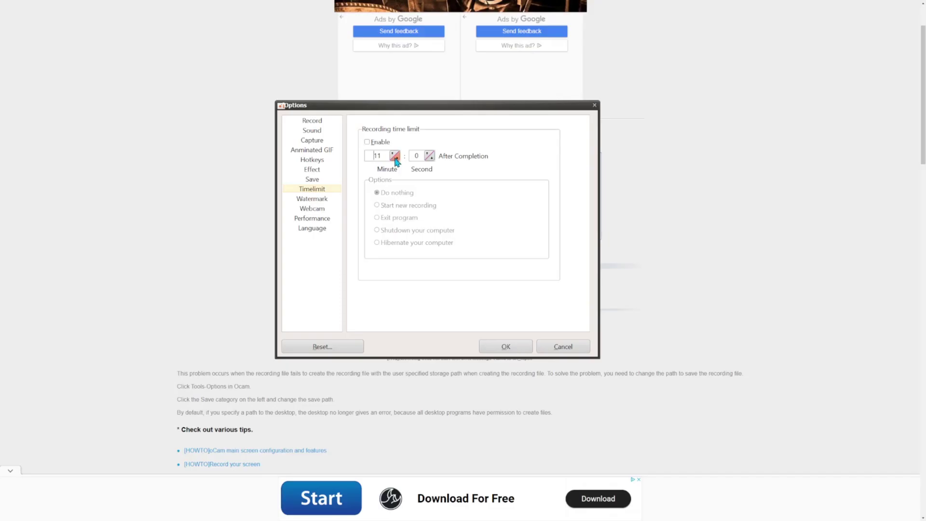
Leave Using Watermarks unchecked in the Watermark settings after toggling it on and off
{"action": "left_click", "coordinate": [327, 202]}
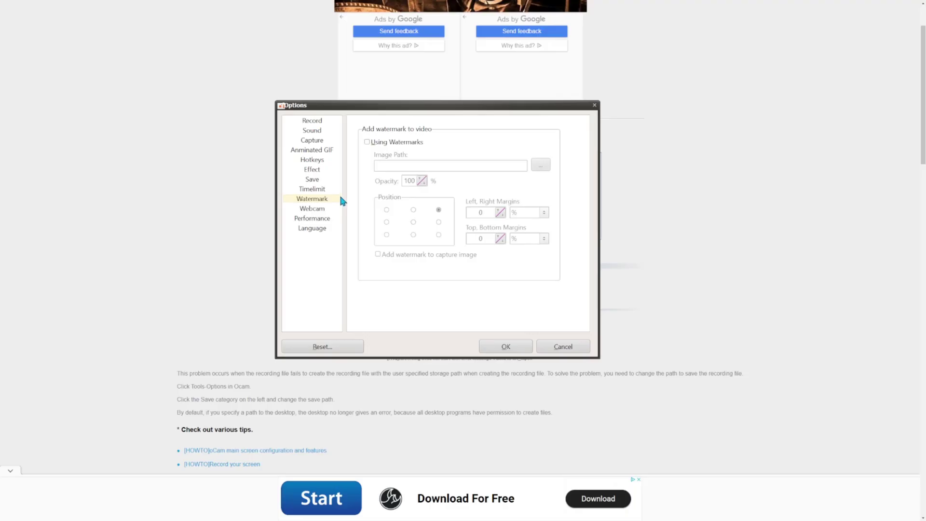
{"action": "left_click", "coordinate": [367, 142]}
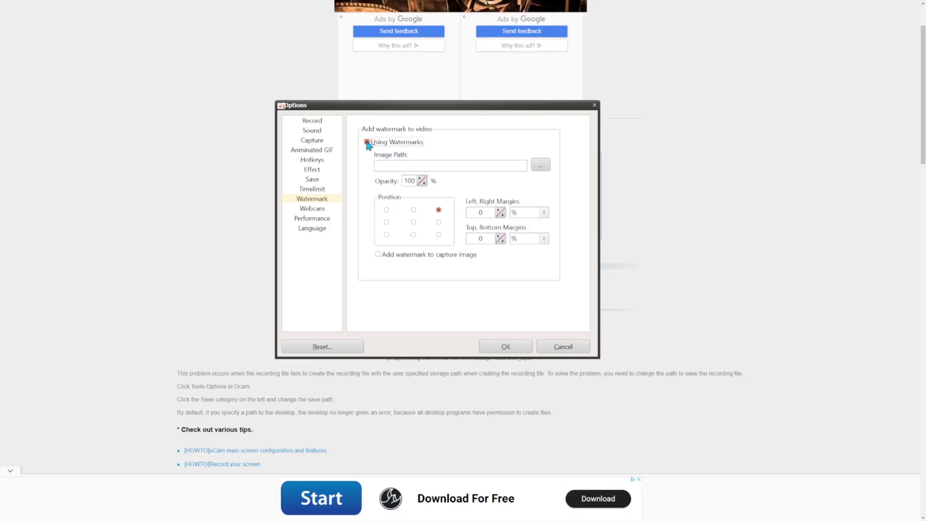
{"action": "left_click", "coordinate": [367, 143]}
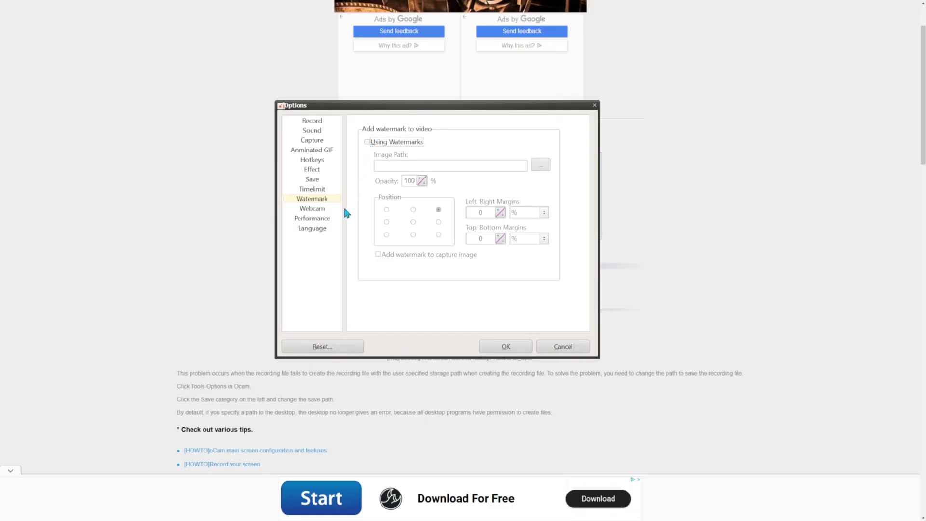
Review the Performance and Language settings, then close Options with OK
{"action": "left_click", "coordinate": [333, 222]}
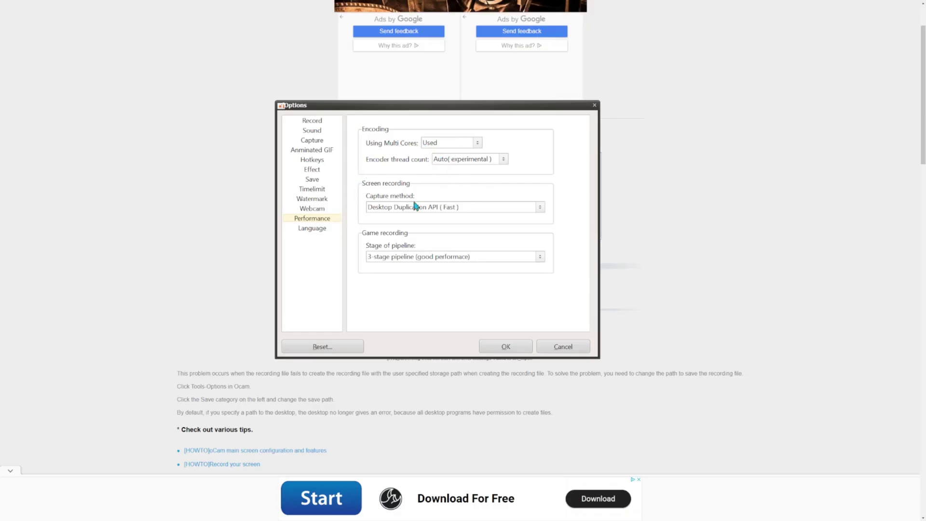
{"action": "left_click", "coordinate": [318, 229]}
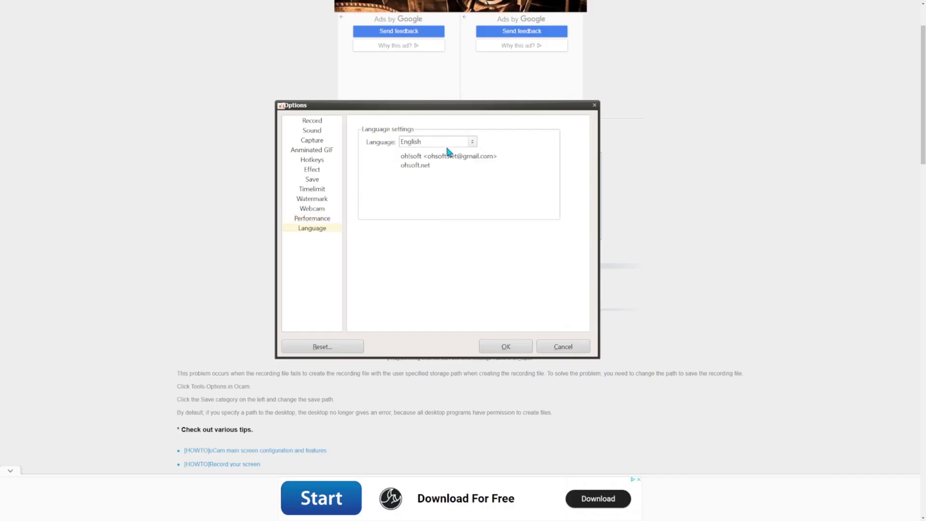
{"action": "left_click", "coordinate": [502, 346]}
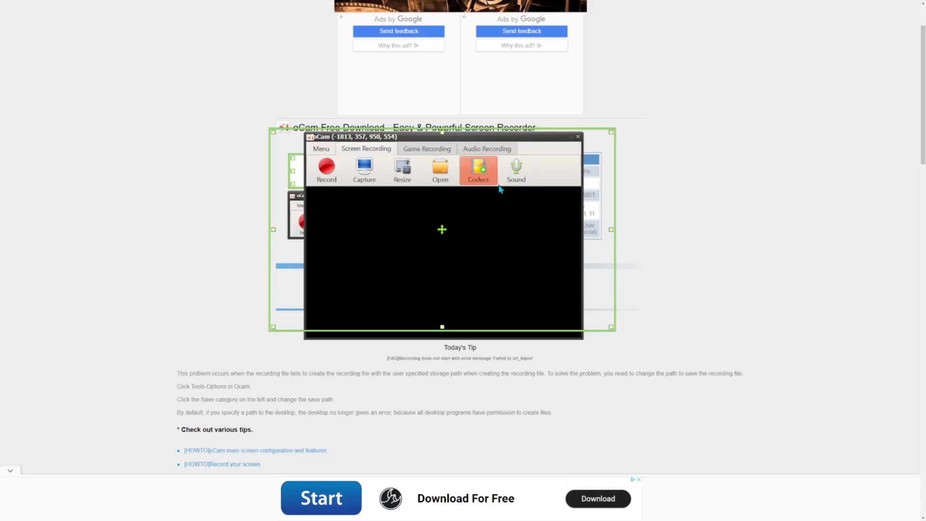
Set the microphone to 'Do not record microphone' and uncheck Record system audio
{"action": "left_click", "coordinate": [515, 173]}
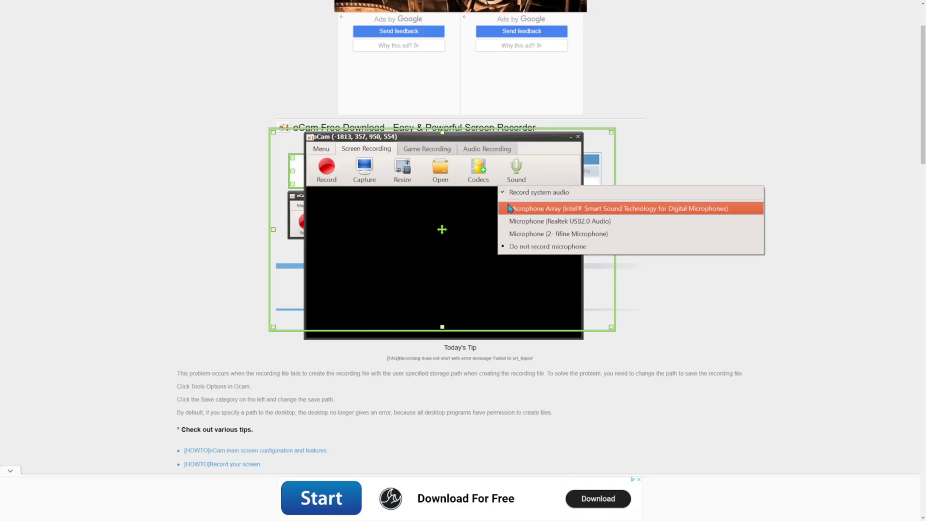
{"action": "left_click", "coordinate": [534, 239]}
{"action": "left_click", "coordinate": [524, 182]}
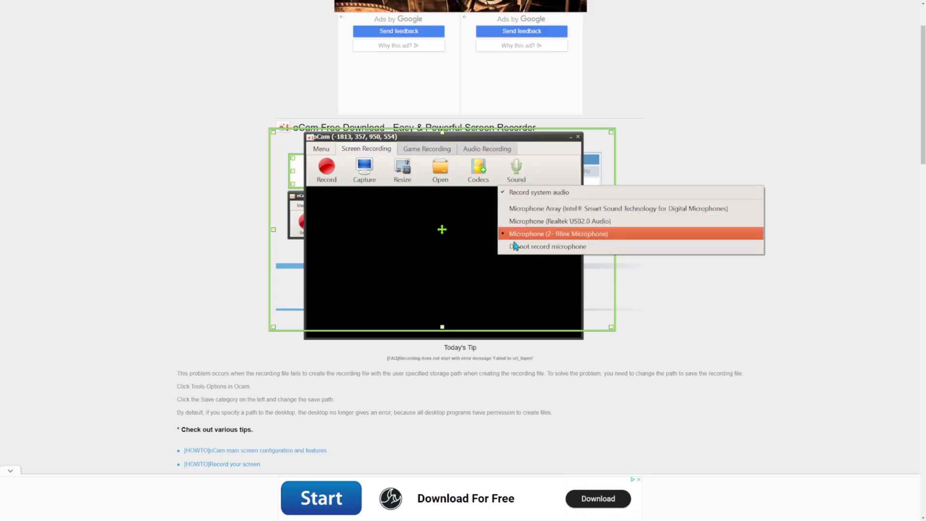
{"action": "left_click", "coordinate": [527, 247]}
{"action": "left_click", "coordinate": [515, 172]}
{"action": "left_click", "coordinate": [504, 194]}
{"action": "left_click", "coordinate": [512, 179]}
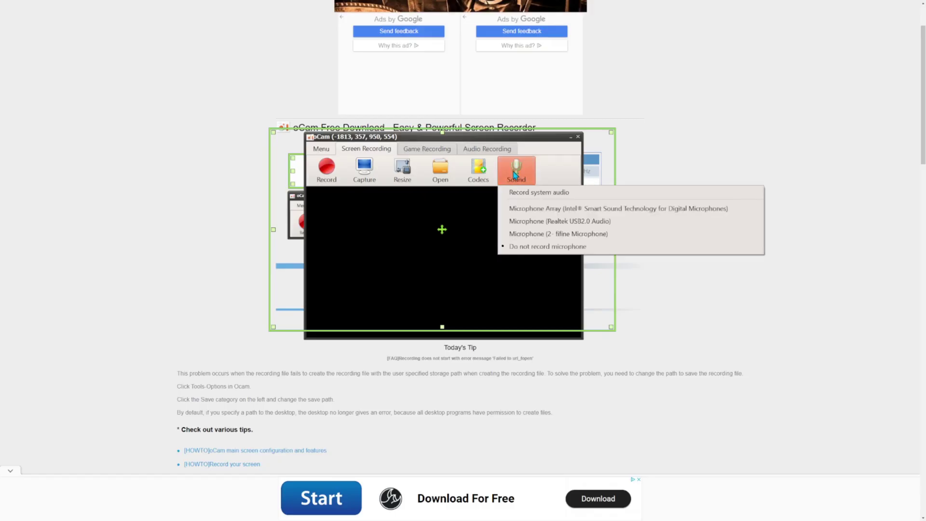